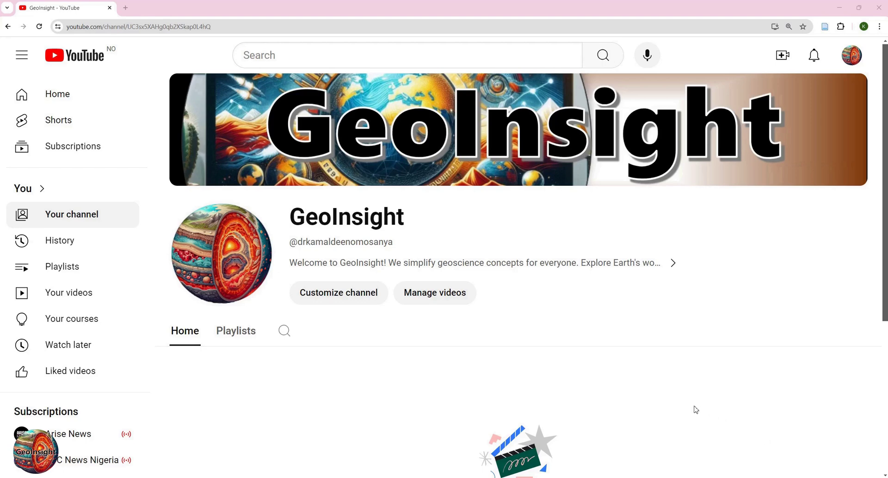
Step: Open the GeoInsight channel's About panel, showing its description, channel link and Jan 4, 2023 join date
{"action": "left_click", "coordinate": [672, 264]}
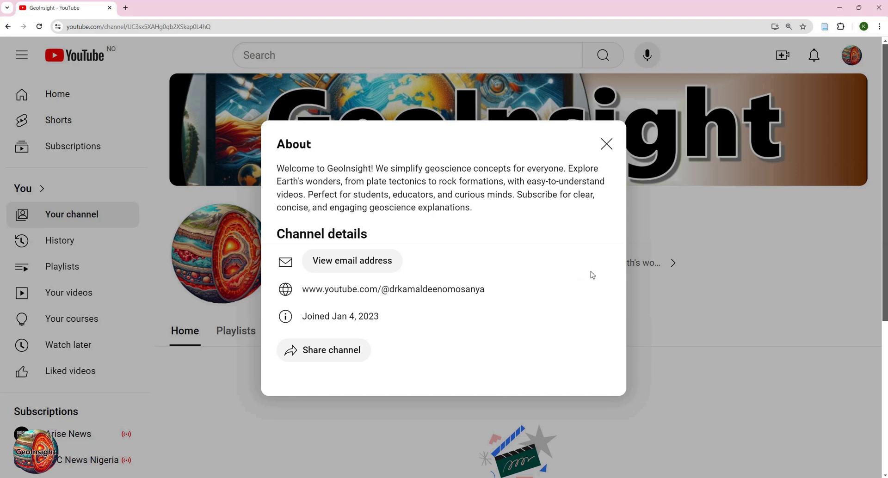
Step: Open a new Chrome tab on the Google start page beside the YouTube tab
{"action": "left_click", "coordinate": [126, 8]}
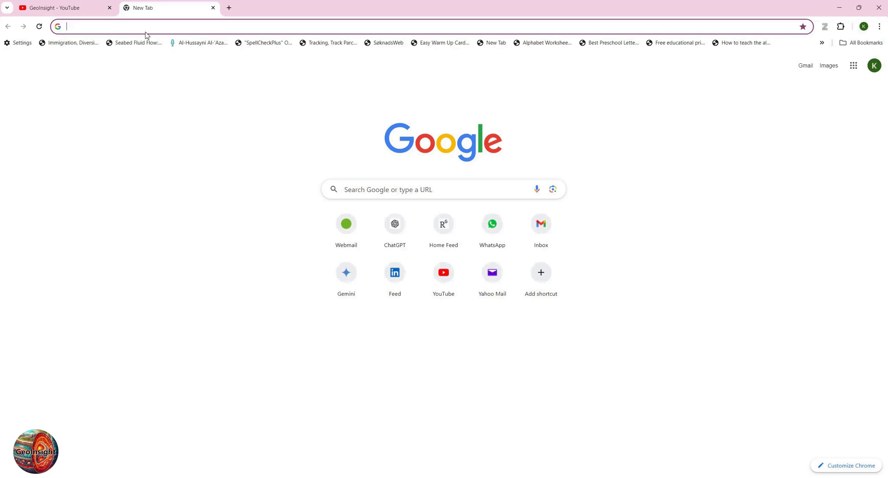
Step: Go to the topex.ucsd.edu/cgi-bin/get_data.cgi 'Extract XYZ Grid – Topography or Gravity' page
{"action": "type", "text": "topex"}
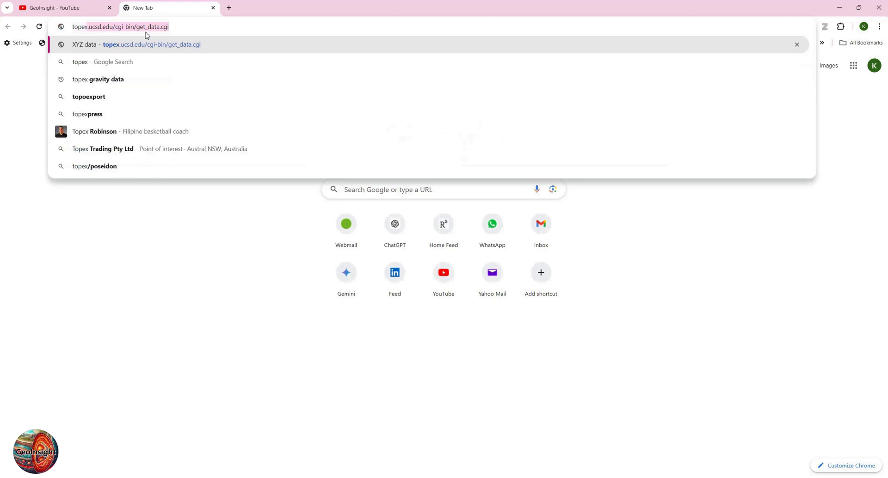
{"action": "key", "text": "Return"}
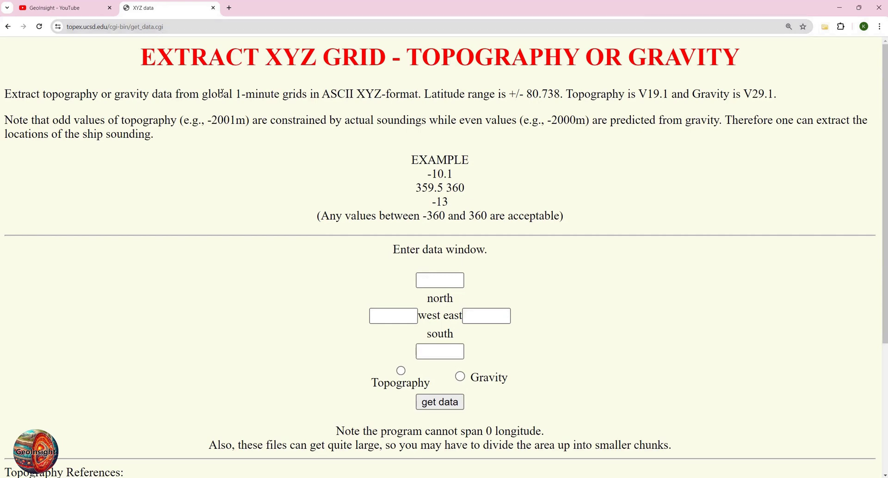
{"action": "scroll", "coordinate": [180, 116], "scroll_direction": "down", "scroll_amount": 4}
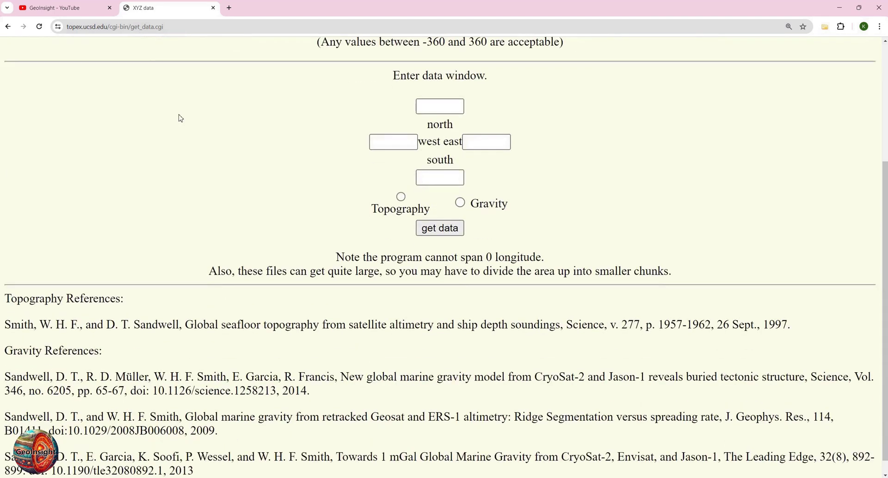
{"action": "scroll", "coordinate": [180, 118], "scroll_direction": "down", "scroll_amount": 1}
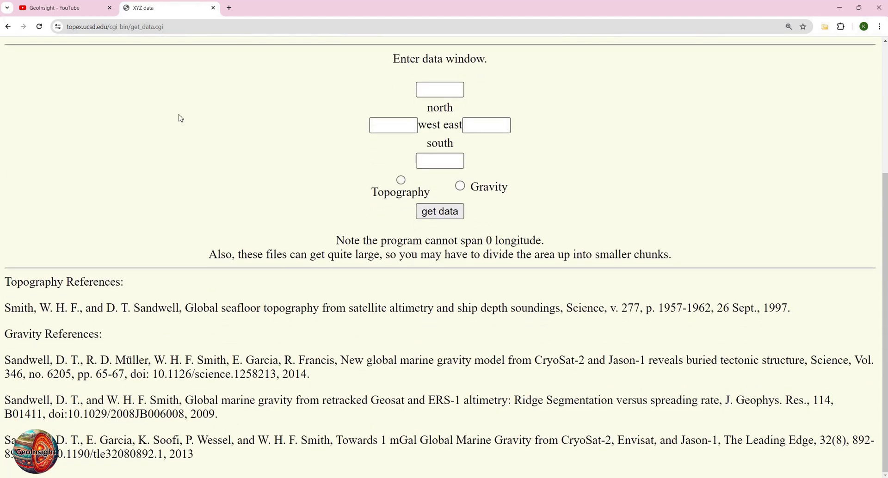
{"action": "scroll", "coordinate": [180, 118], "scroll_direction": "up", "scroll_amount": 1}
{"action": "scroll", "coordinate": [180, 118], "scroll_direction": "down", "scroll_amount": 1}
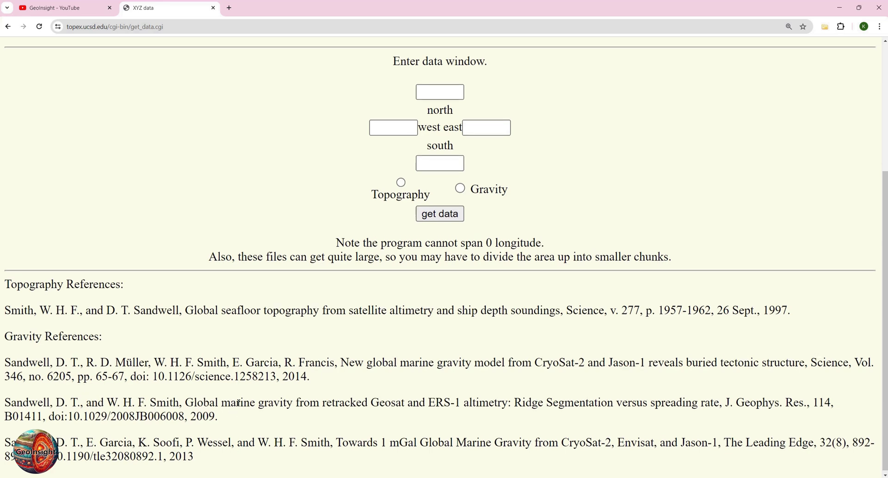
{"action": "scroll", "coordinate": [239, 402], "scroll_direction": "up", "scroll_amount": 3}
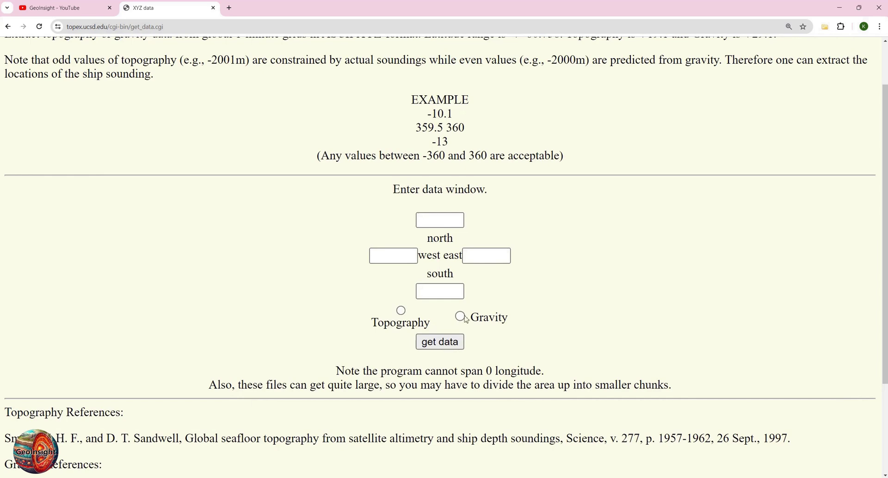
{"action": "left_click", "coordinate": [435, 221]}
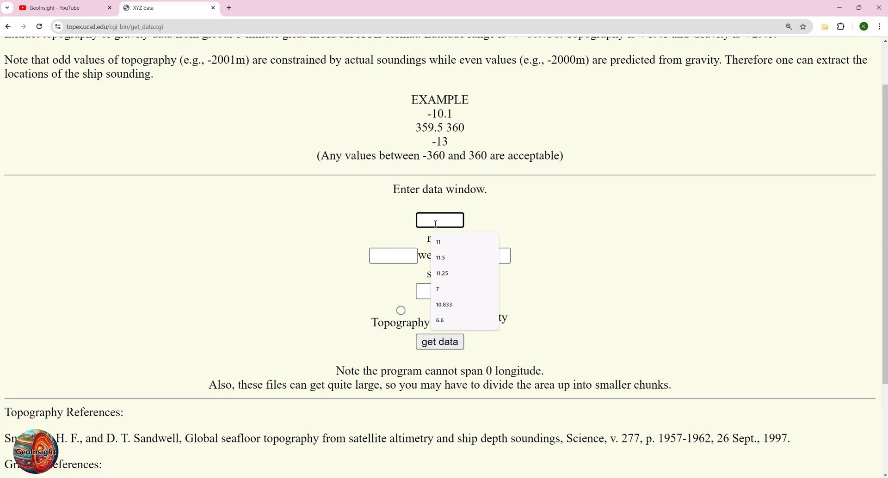
Step: Enter north 11.5, south 8.50, west 8.5, east 10.5, choose Topography and fetch the data
{"action": "type", "text": "11.5"}
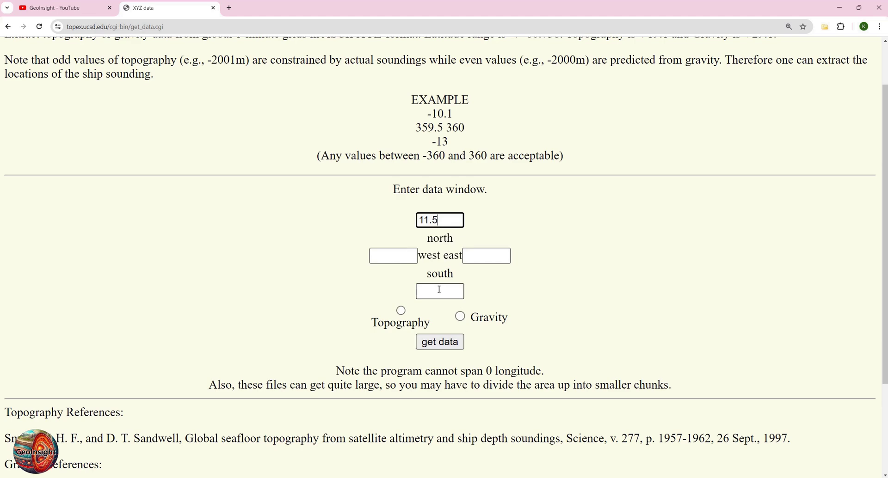
{"action": "left_click", "coordinate": [437, 291]}
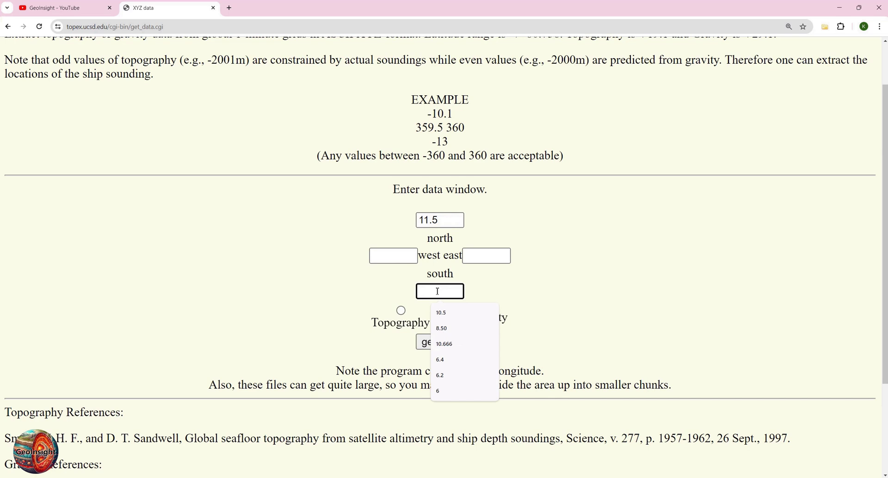
{"action": "type", "text": "8.5"}
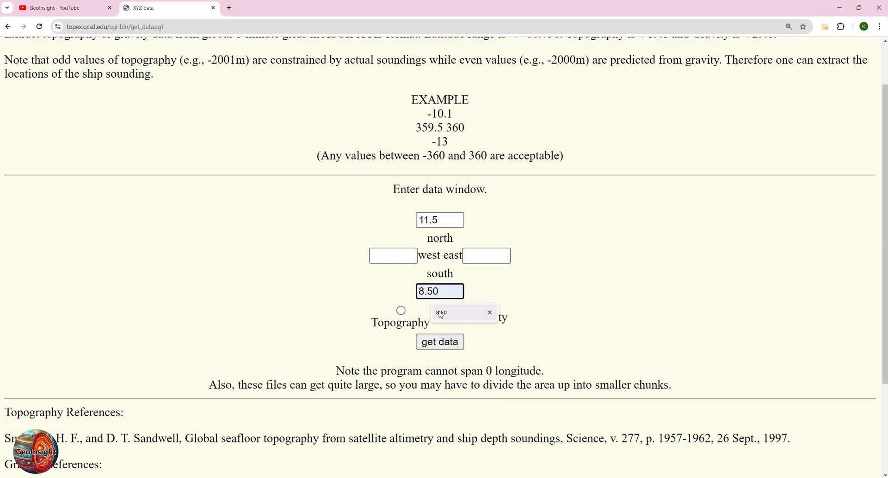
{"action": "left_click", "coordinate": [441, 313]}
{"action": "left_click", "coordinate": [381, 253]}
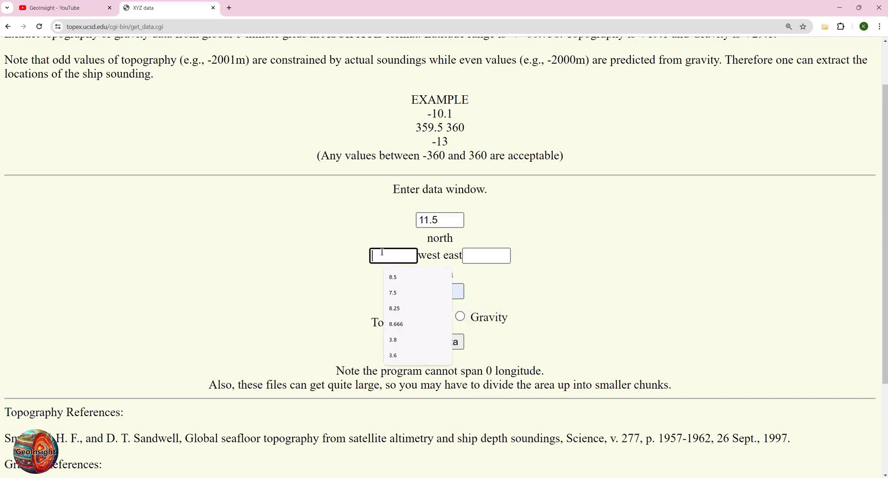
{"action": "type", "text": "8"}
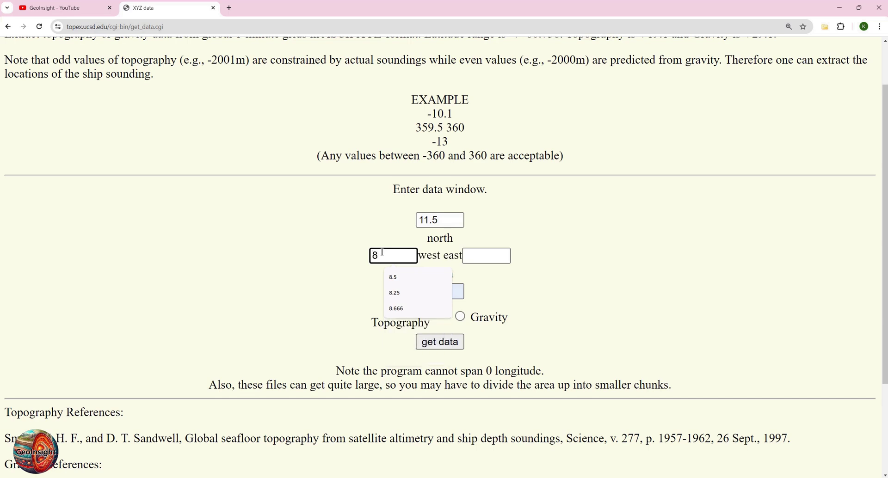
{"action": "type", "text": ".5"}
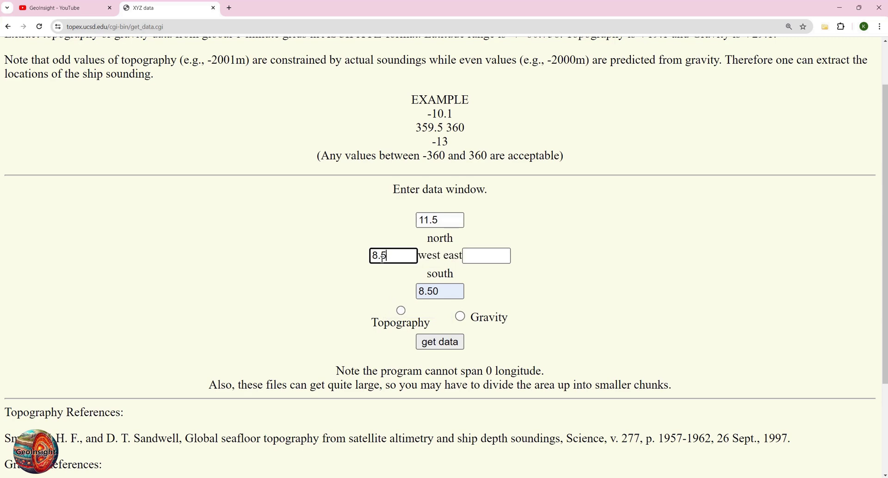
{"action": "left_click", "coordinate": [474, 259]}
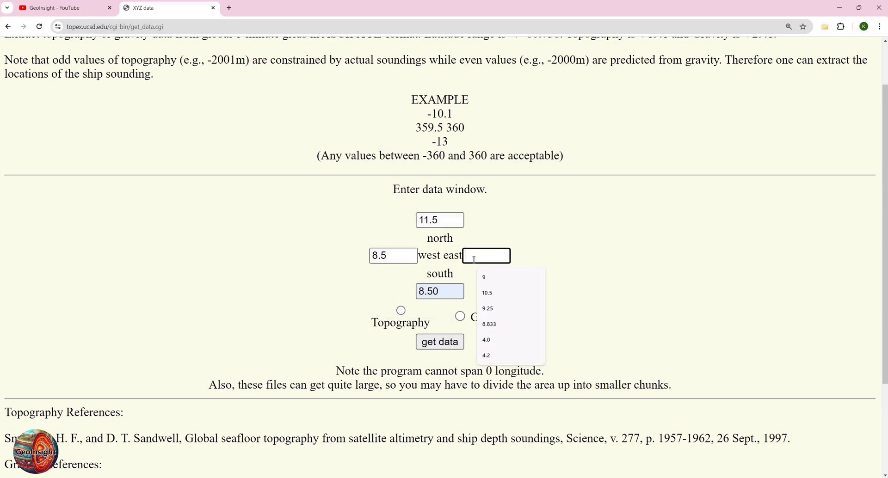
{"action": "type", "text": "10.5"}
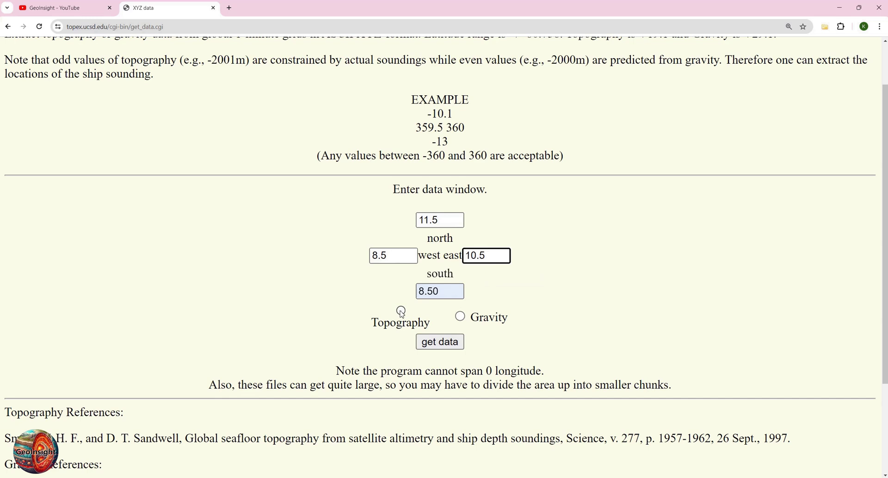
{"action": "left_click", "coordinate": [401, 310]}
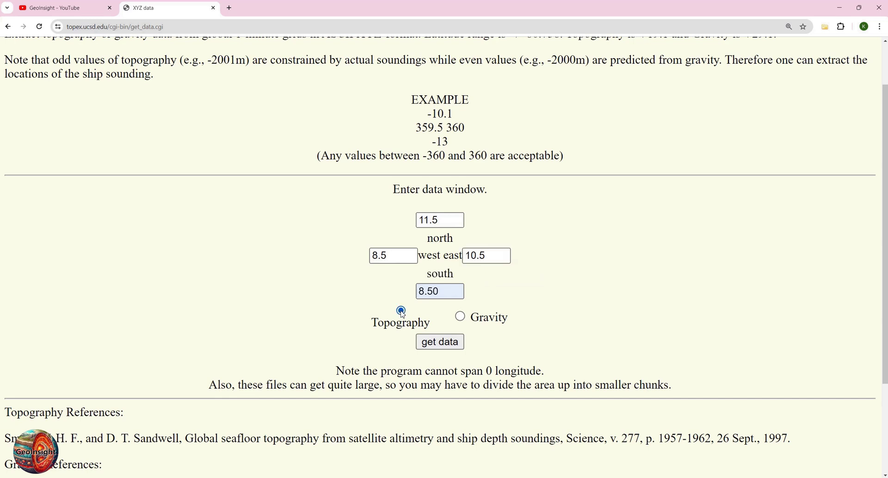
{"action": "left_click", "coordinate": [438, 347]}
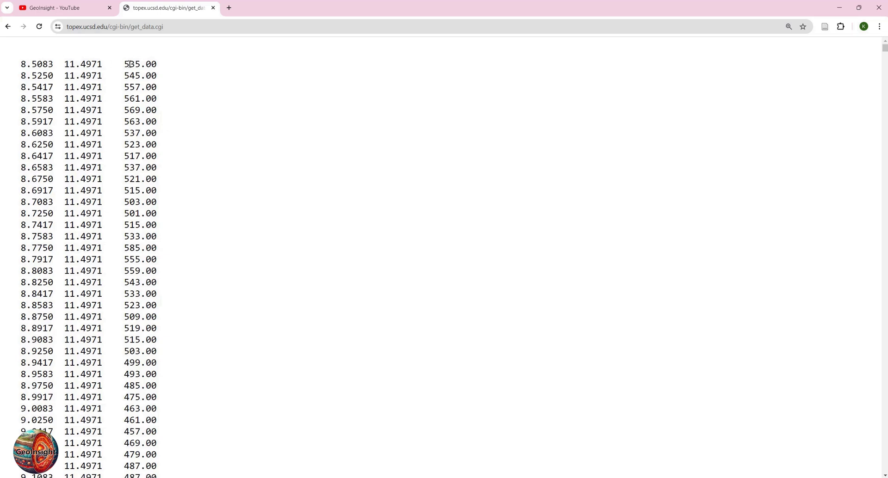
Step: Select and copy the whole returned topography listing, then bring up Windows search
{"action": "scroll", "coordinate": [129, 63], "scroll_direction": "down", "scroll_amount": 15}
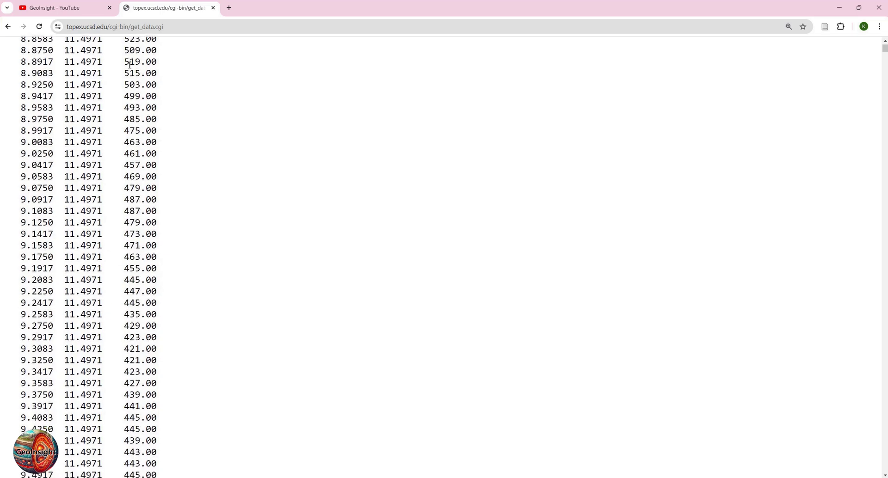
{"action": "scroll", "coordinate": [130, 65], "scroll_direction": "down", "scroll_amount": 10}
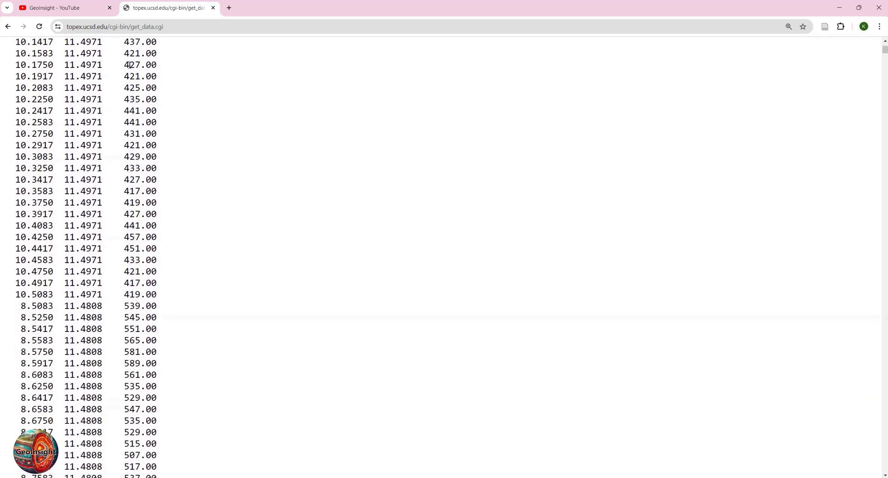
{"action": "key", "text": "End"}
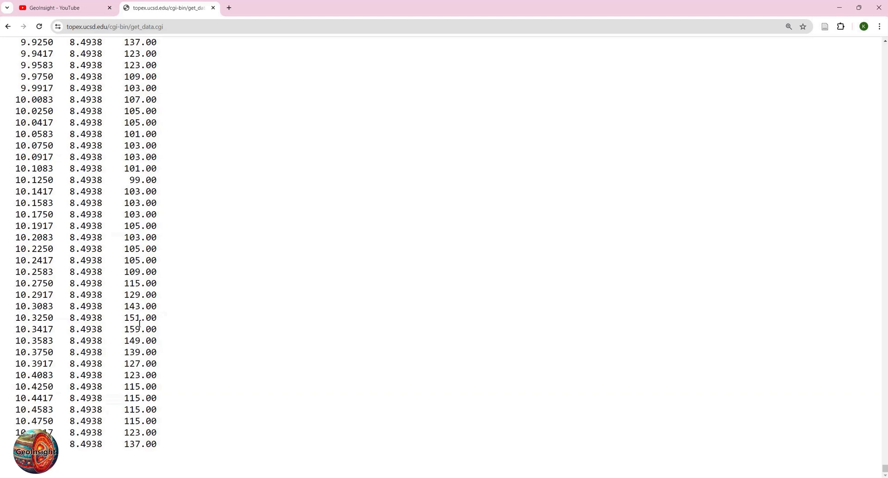
{"action": "key", "text": "ctrl+a"}
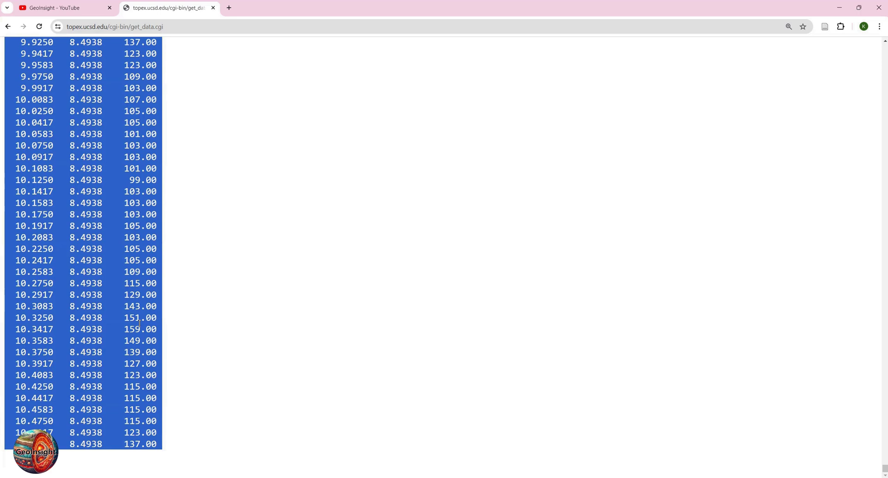
{"action": "key", "text": "super"}
Step: Launch Notepad and paste the 22,266-line topography table, returning to its top
{"action": "type", "text": "not"}
{"action": "key", "text": "Return"}
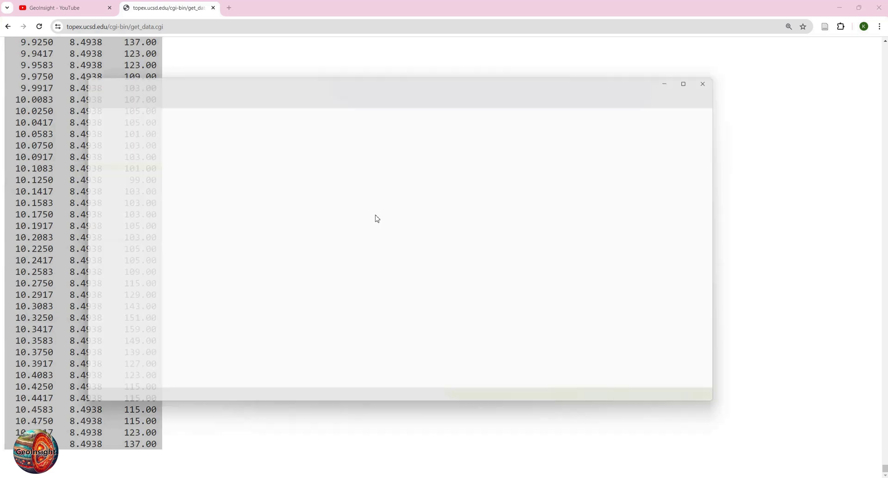
{"action": "left_click_drag", "start_coordinate": [263, 82], "coordinate": [372, 91]}
{"action": "key", "text": "ctrl+v"}
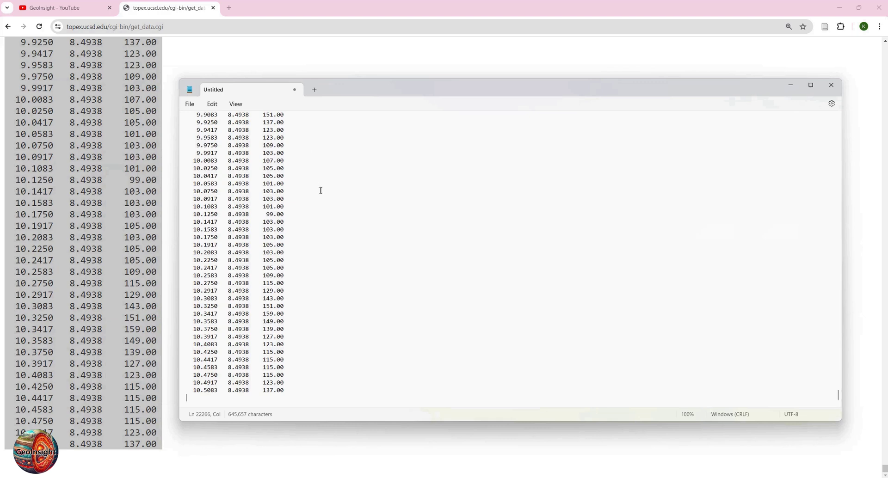
{"action": "key", "text": "ctrl+Home"}
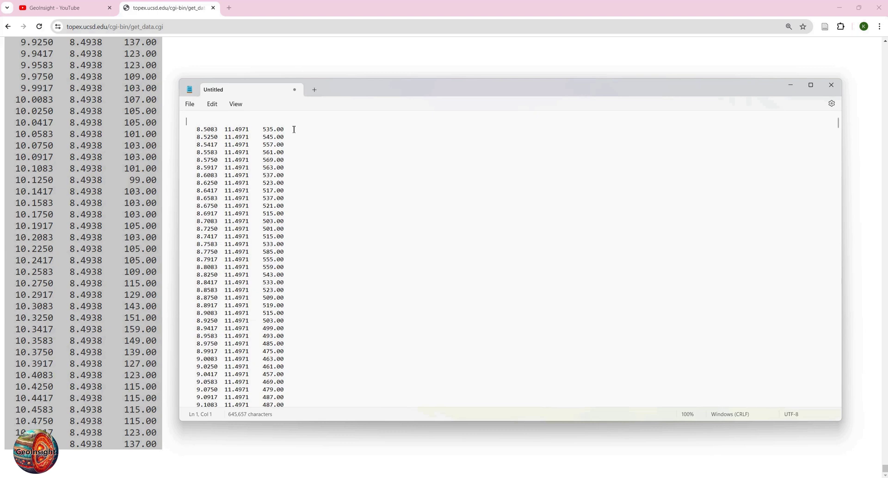
Step: Start Save As and create a new folder named Demo on Data (D:)
{"action": "left_click", "coordinate": [190, 104]}
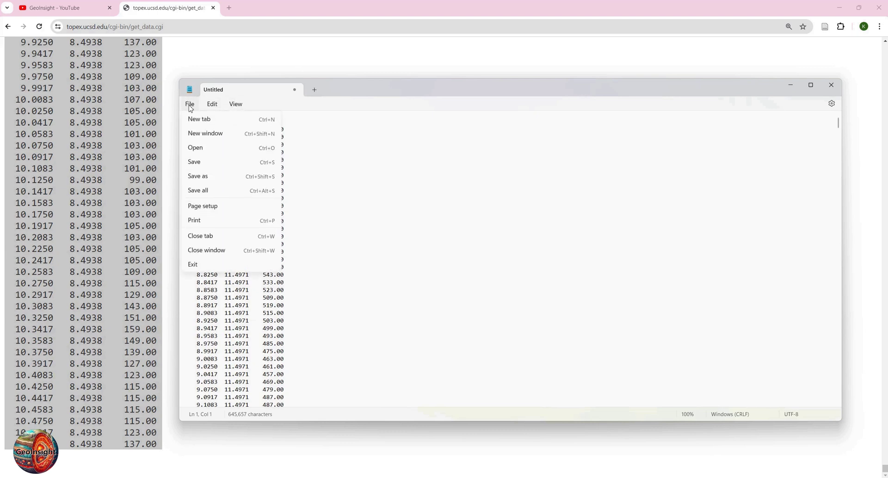
{"action": "left_click", "coordinate": [198, 178]}
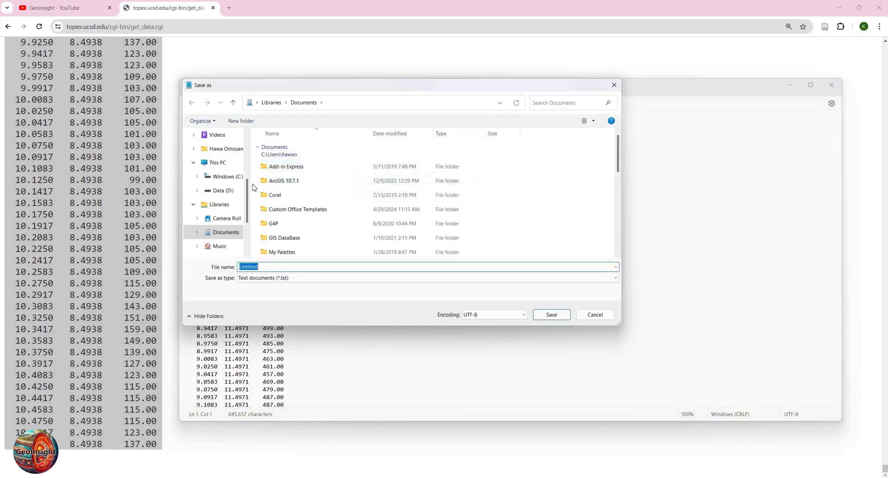
{"action": "left_click", "coordinate": [231, 197]}
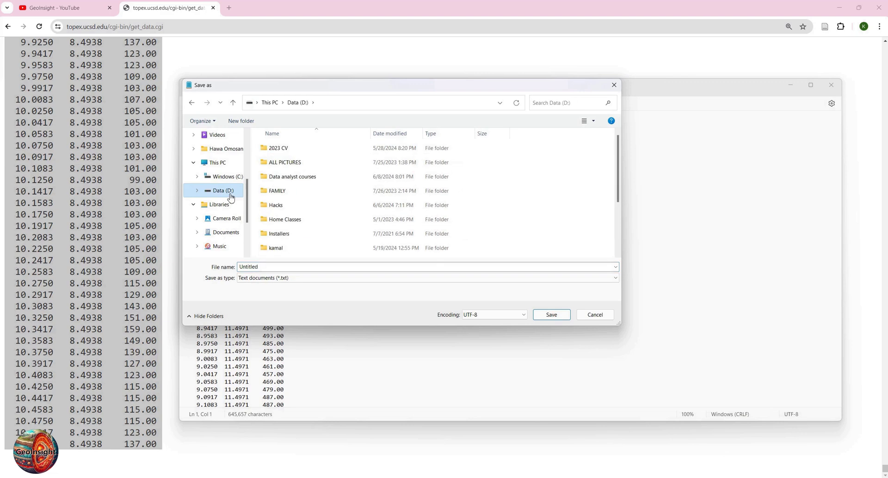
{"action": "left_click", "coordinate": [240, 121]}
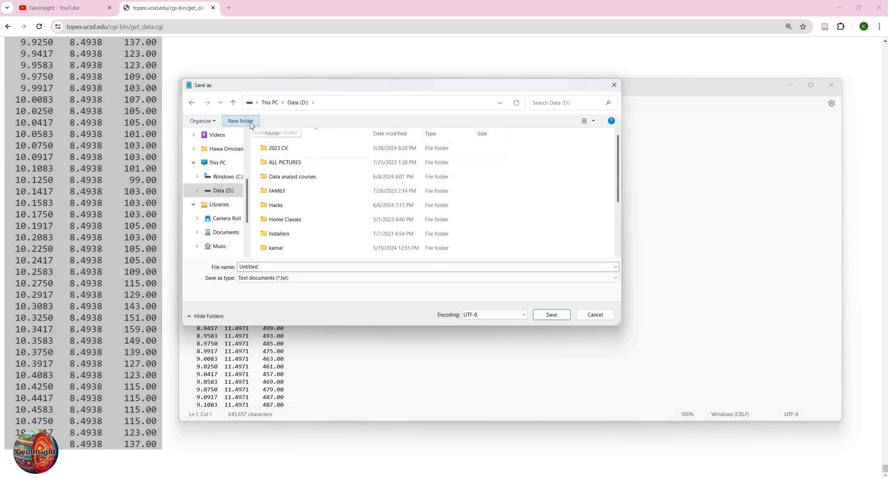
{"action": "type", "text": "Deter"}
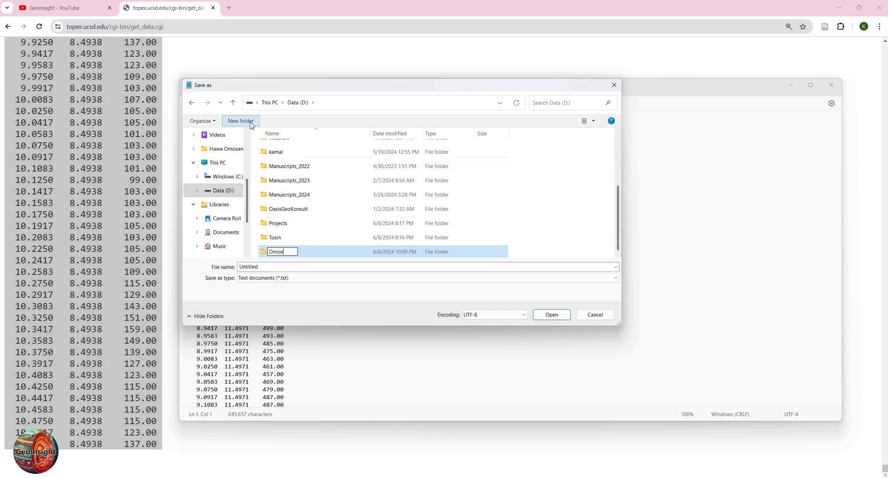
{"action": "key", "text": "BackSpace"}
{"action": "key", "text": "BackSpace"}
{"action": "key", "text": "BackSpace"}
{"action": "type", "text": "mo"}
{"action": "key", "text": "Return"}
Step: Open the Demo folder and enter 'Younger Granite Topography' as the file name
{"action": "double_click", "coordinate": [283, 253]}
{"action": "double_click", "coordinate": [268, 267]}
{"action": "key", "text": "BackSpace"}
{"action": "type", "text": "Younger Granit"}
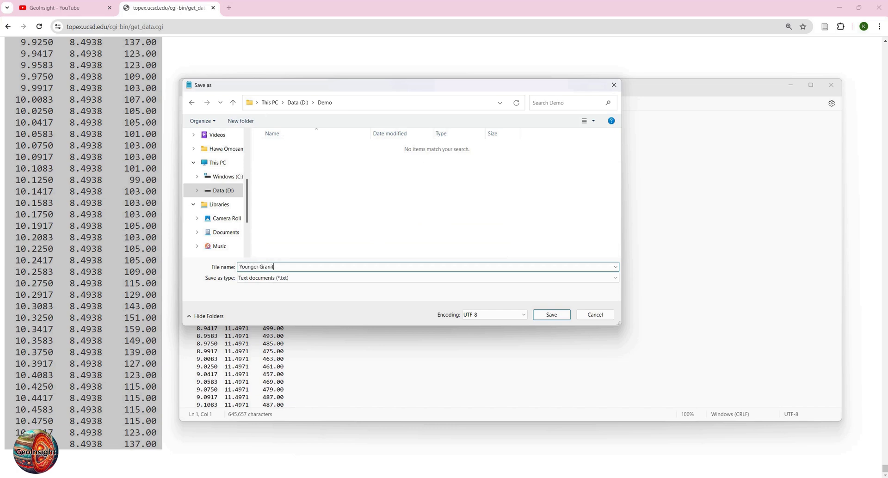
{"action": "type", "text": "e Topography"}
Step: Save the topography file, then fetch Gravity data for the same area
{"action": "left_click", "coordinate": [551, 316]}
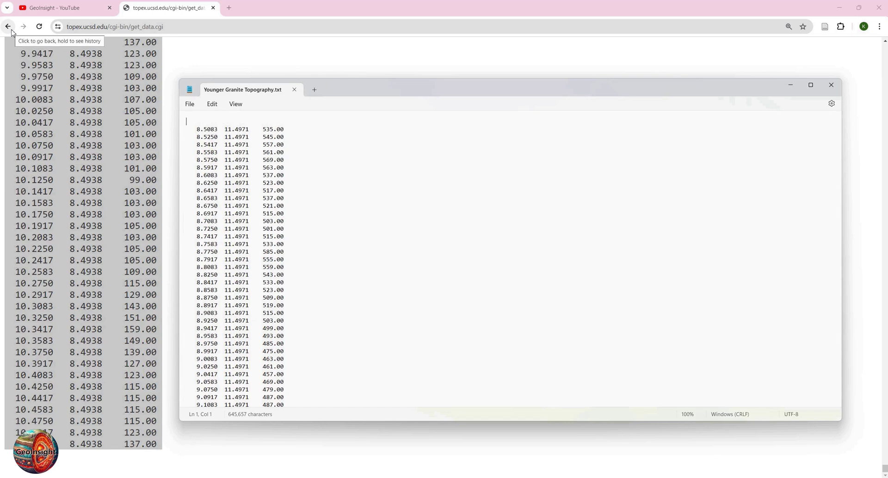
{"action": "left_click", "coordinate": [12, 30]}
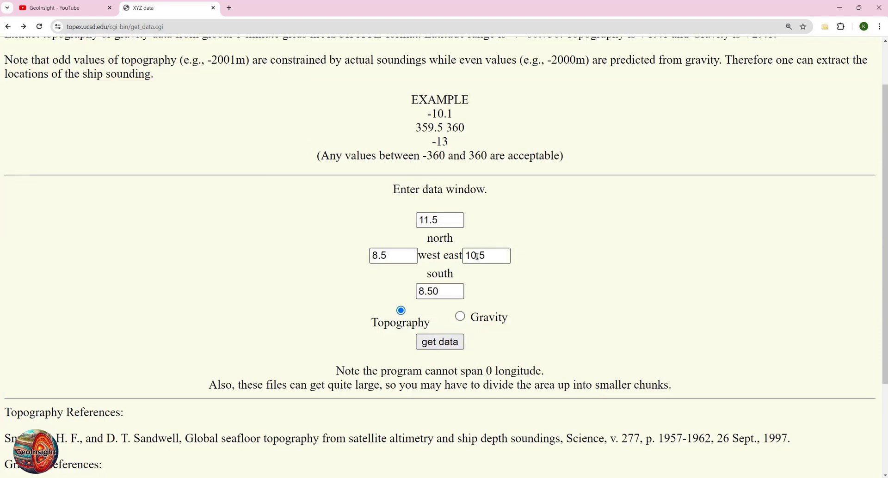
{"action": "left_click", "coordinate": [460, 317]}
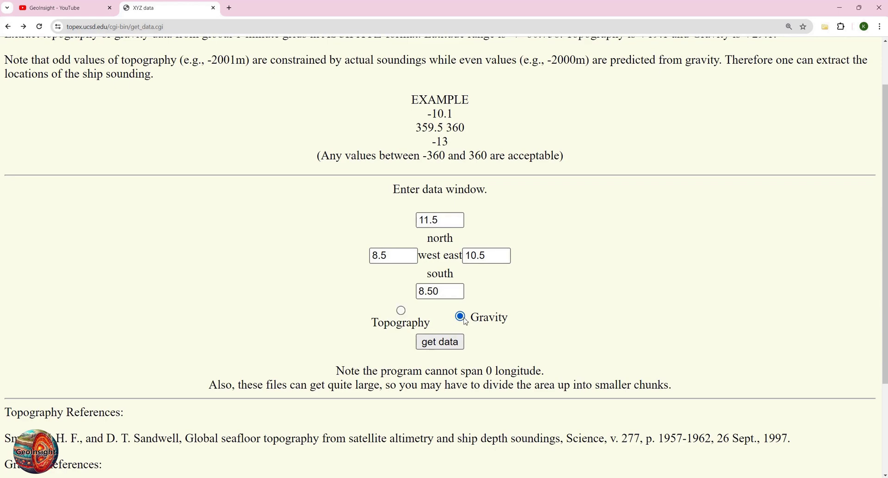
{"action": "left_click", "coordinate": [440, 342]}
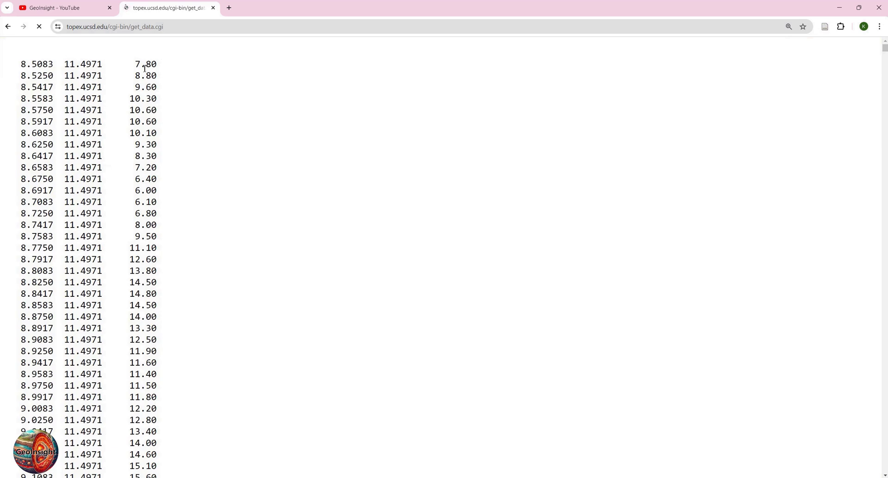
Step: Select all the gravity values on the results page
{"action": "scroll", "coordinate": [144, 70], "scroll_direction": "down", "scroll_amount": 5}
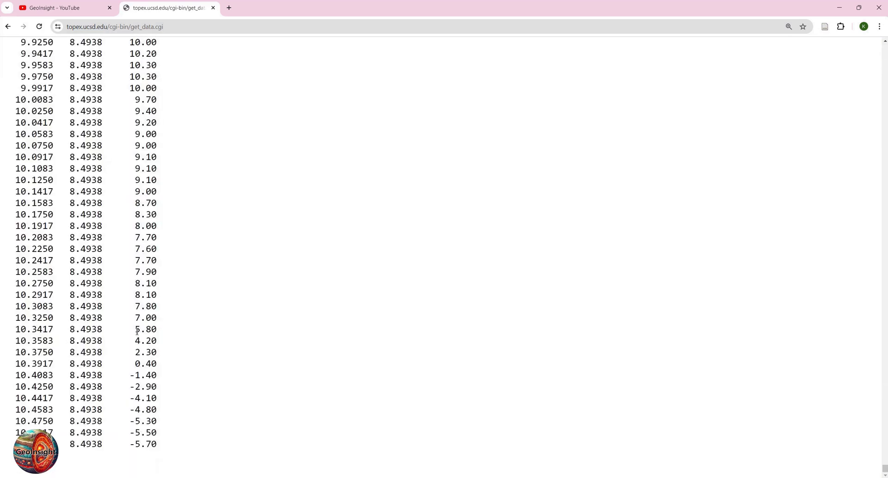
{"action": "scroll", "coordinate": [137, 331], "scroll_direction": "up", "scroll_amount": 15}
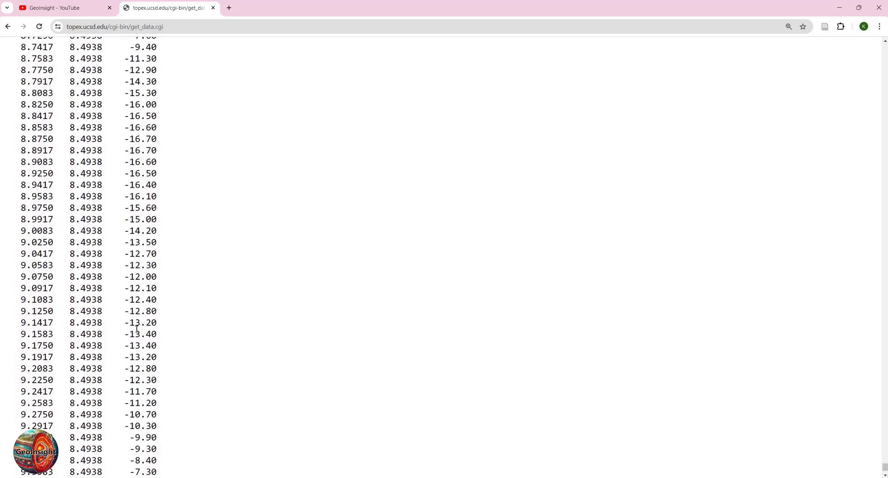
{"action": "scroll", "coordinate": [137, 329], "scroll_direction": "up", "scroll_amount": 17}
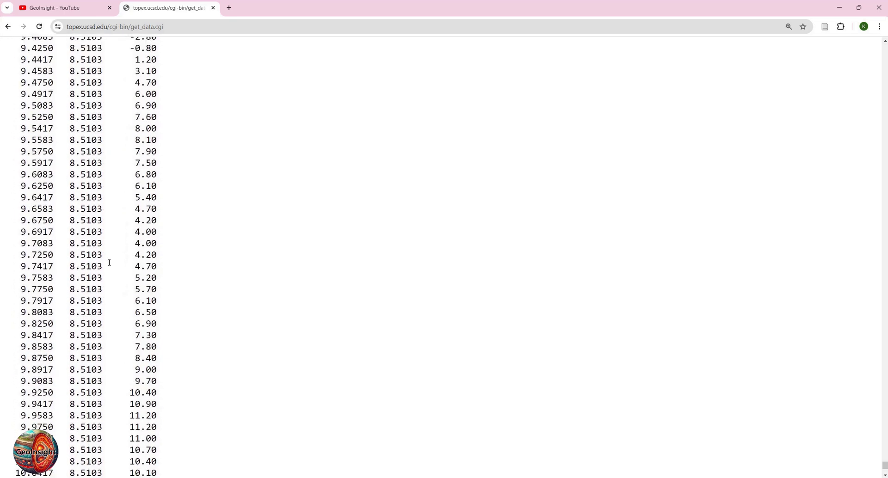
{"action": "key", "text": "ctrl+a"}
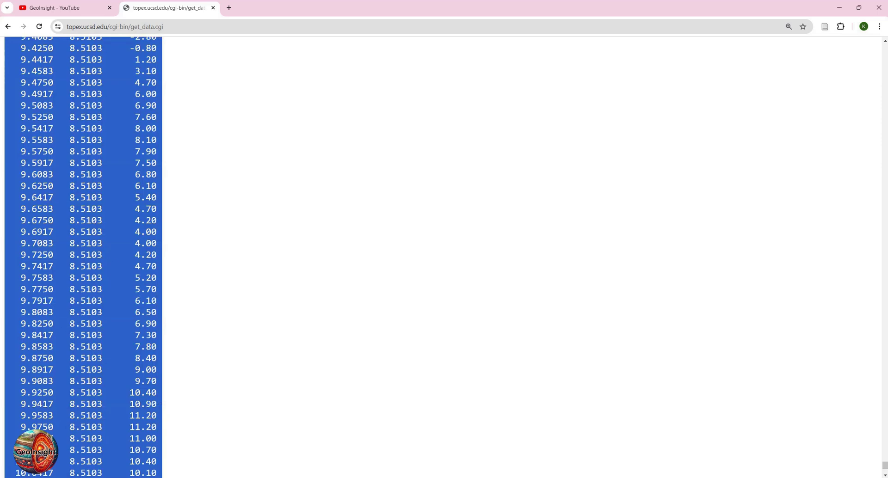
Step: Replace the Notepad file's topography data with the pasted gravity values, starting 8.5083 11.4971 7.80
{"action": "key", "text": "alt+Tab"}
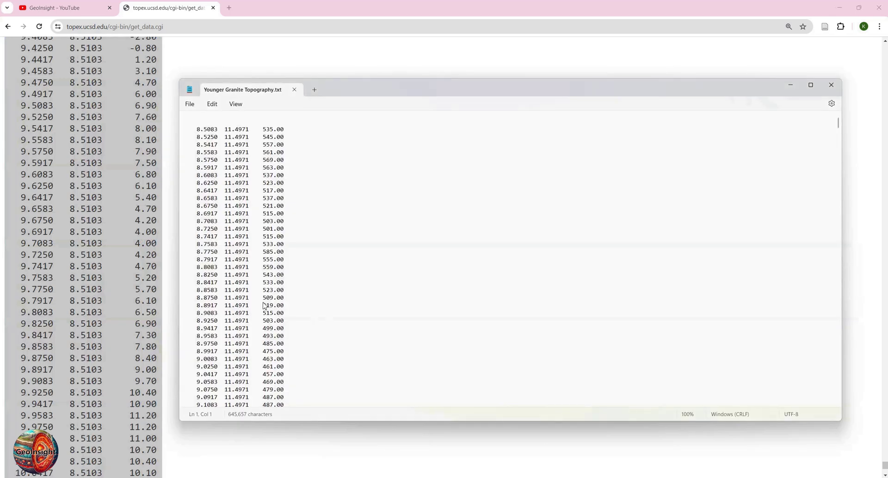
{"action": "left_click", "coordinate": [264, 304]}
{"action": "key", "text": "ctrl+a"}
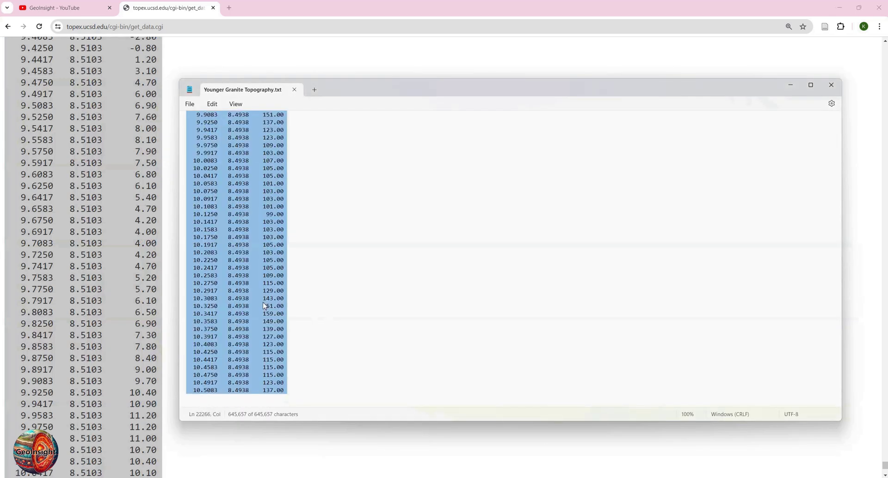
{"action": "key", "text": "Delete"}
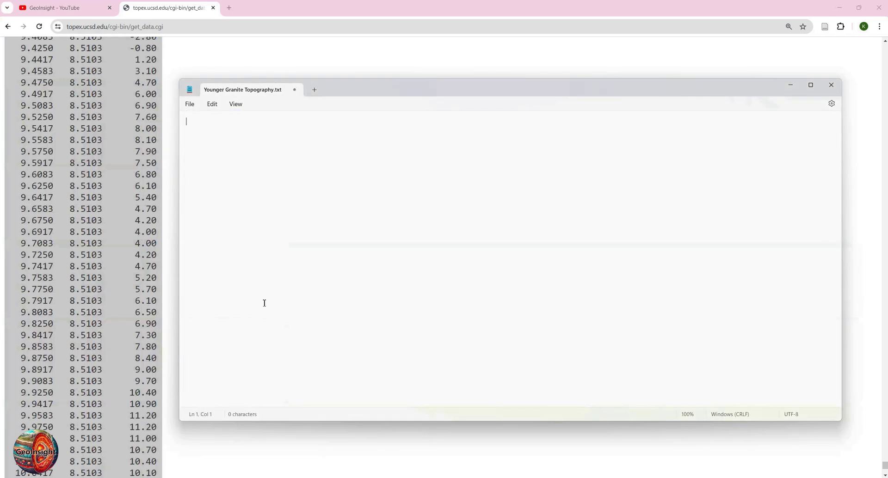
{"action": "key", "text": "ctrl+v"}
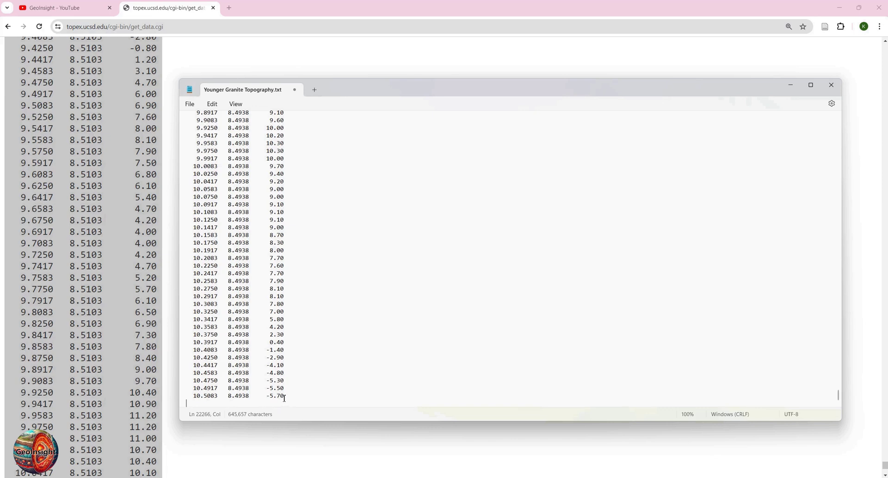
{"action": "key", "text": "ctrl+Home"}
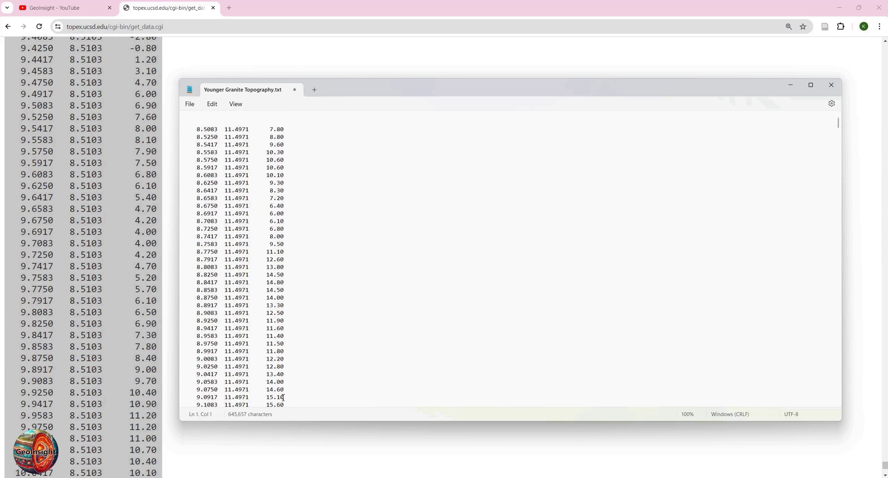
Step: Save As with Topography changed to Gravity, creating 'Younger Granite Gravity.txt' in Demo
{"action": "left_click", "coordinate": [189, 106]}
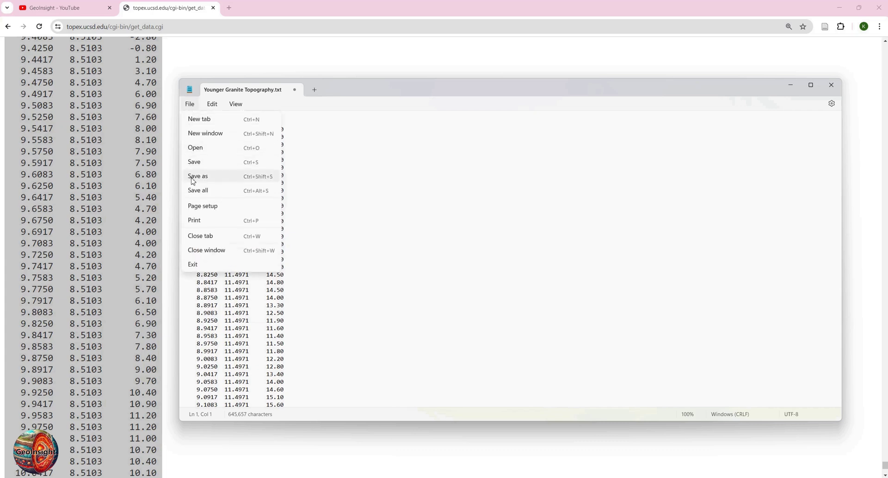
{"action": "left_click", "coordinate": [197, 176]}
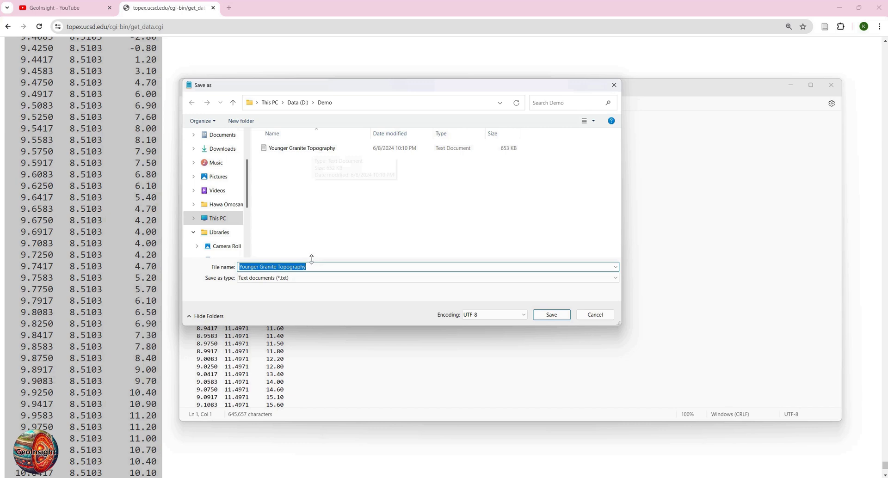
{"action": "left_click_drag", "start_coordinate": [313, 267], "coordinate": [279, 267]}
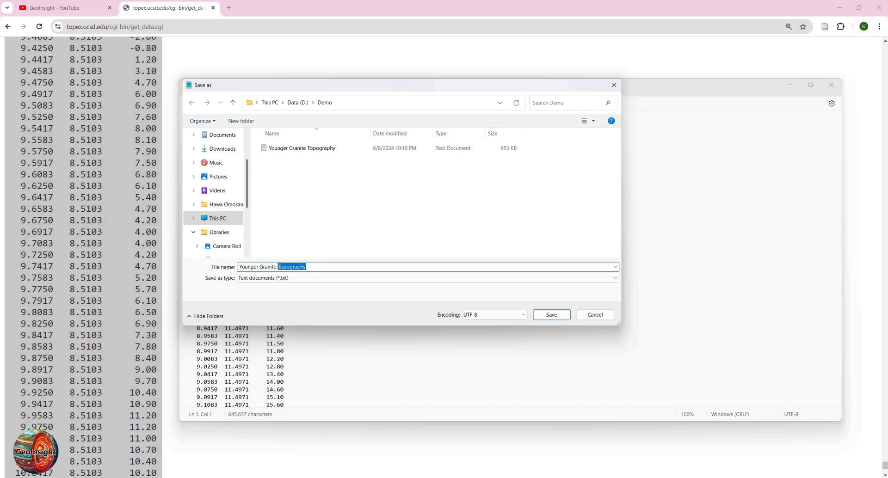
{"action": "type", "text": "Gravit"}
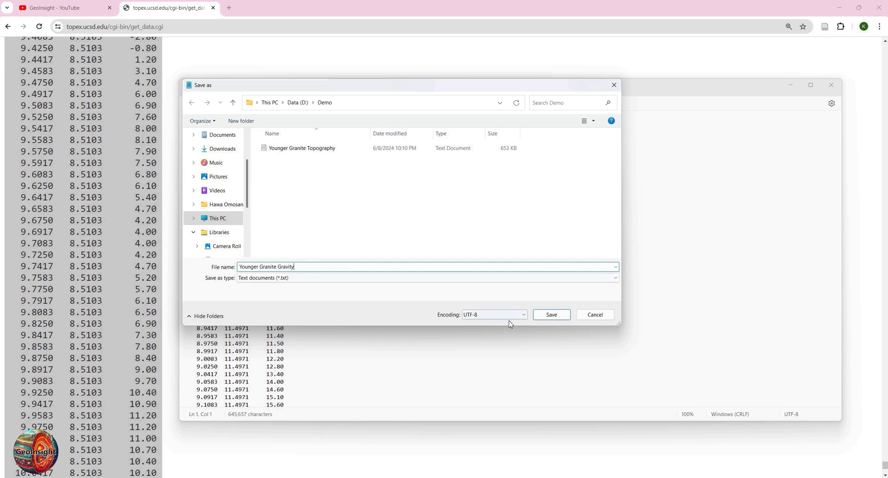
{"action": "left_click", "coordinate": [551, 314]}
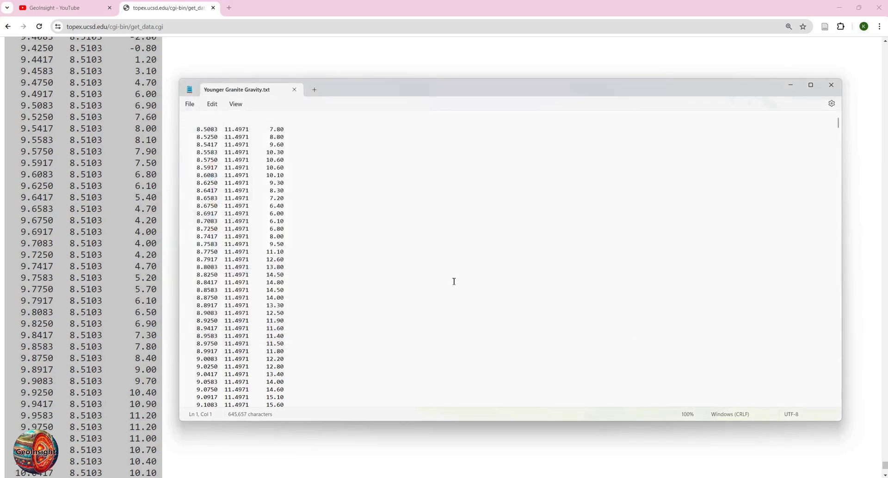
Step: Go back to the XYZ request form and copy the entire references section below it
{"action": "left_click", "coordinate": [9, 27]}
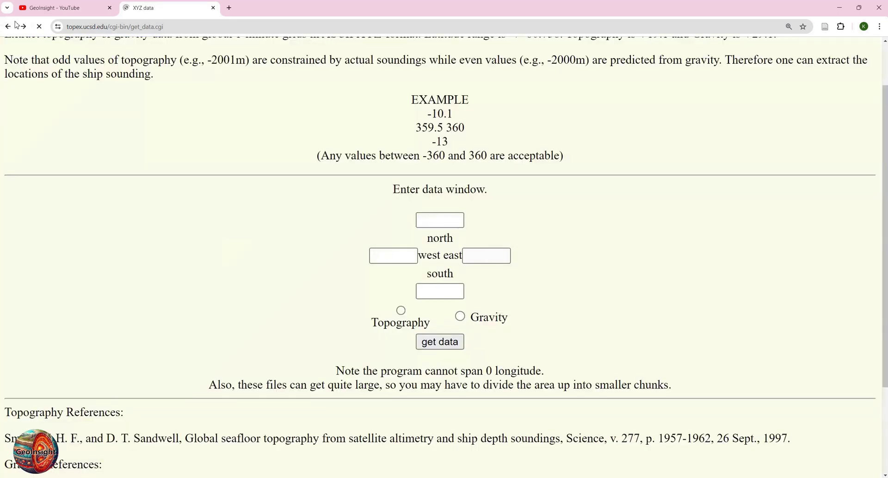
{"action": "scroll", "coordinate": [196, 301], "scroll_direction": "down", "scroll_amount": 3}
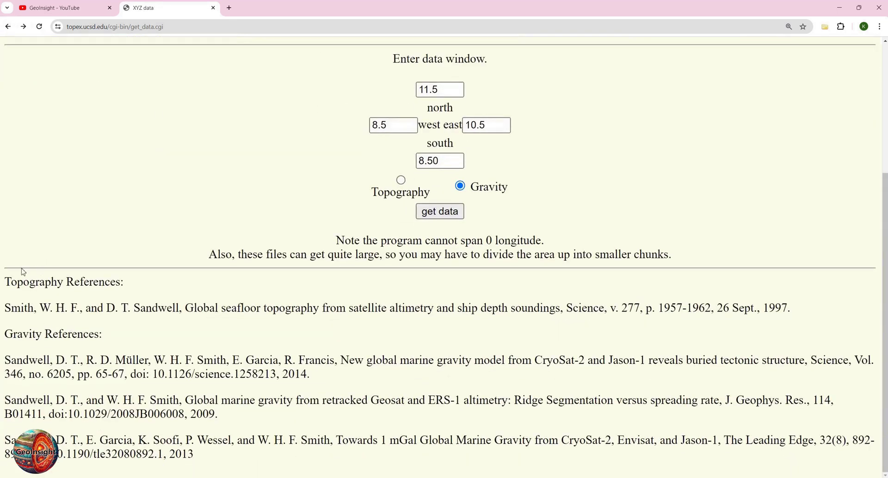
{"action": "left_click_drag", "start_coordinate": [8, 282], "coordinate": [327, 466]}
{"action": "right_click", "coordinate": [192, 386]}
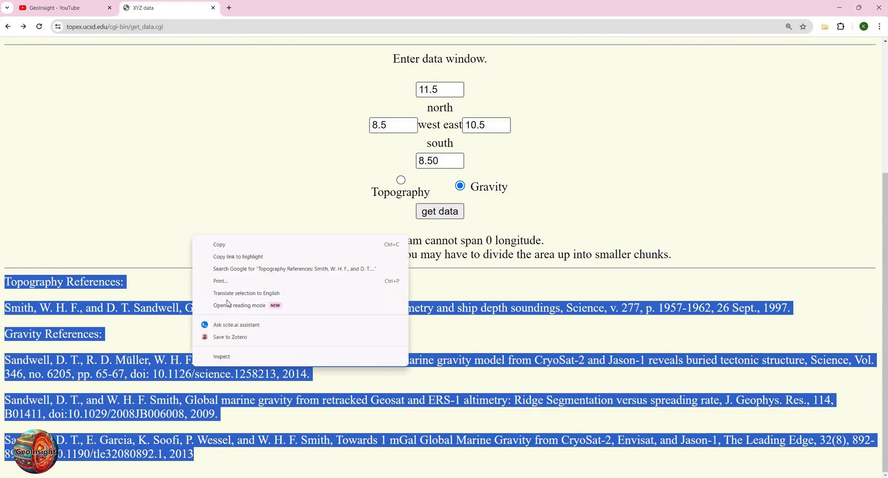
{"action": "left_click", "coordinate": [208, 244]}
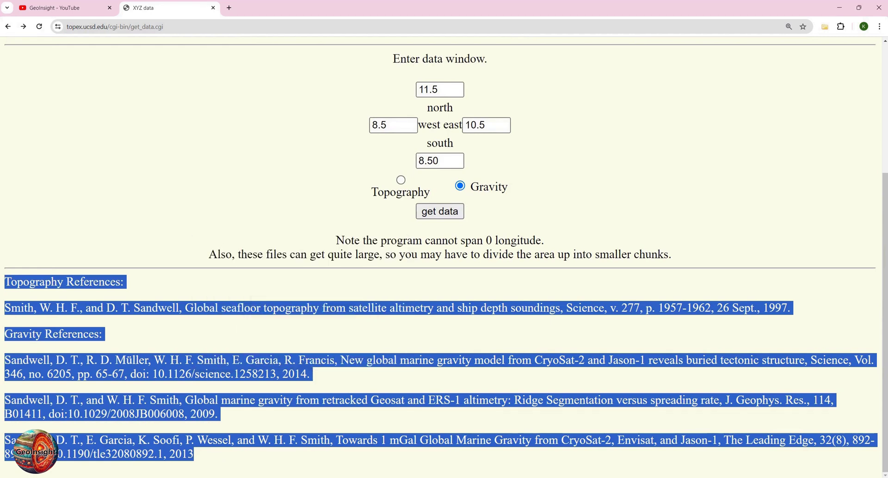
{"action": "key", "text": "alt+Tab"}
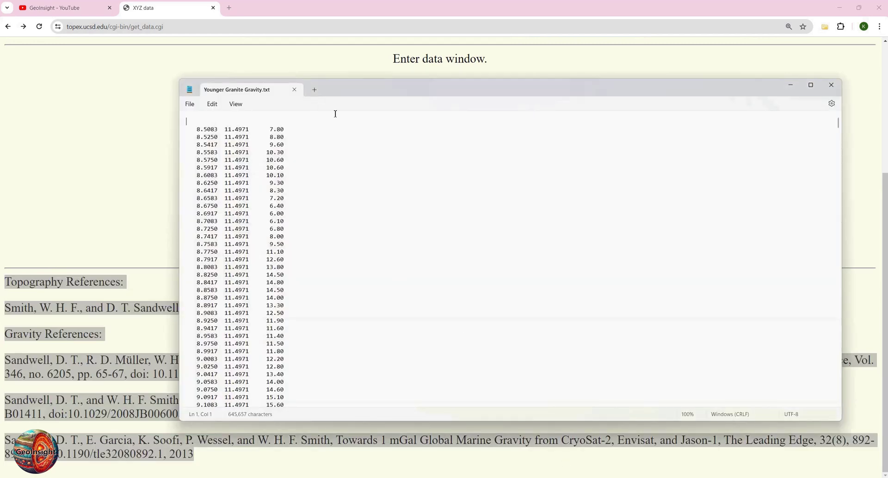
Step: Paste the references into a new Notepad tab and save it as 'Topography_Gravity_Younger Granite References'
{"action": "left_click", "coordinate": [314, 90]}
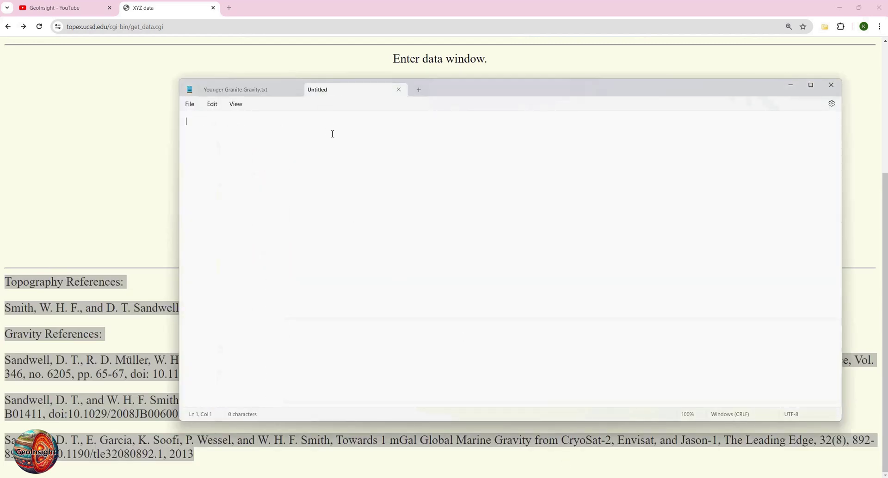
{"action": "key", "text": "ctrl+v"}
{"action": "left_click", "coordinate": [190, 104]}
{"action": "left_click", "coordinate": [198, 176]}
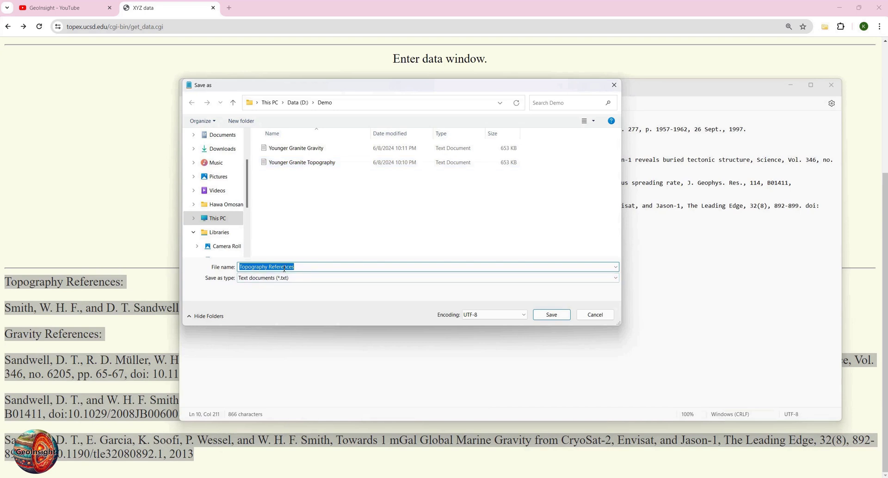
{"action": "left_click", "coordinate": [270, 268]}
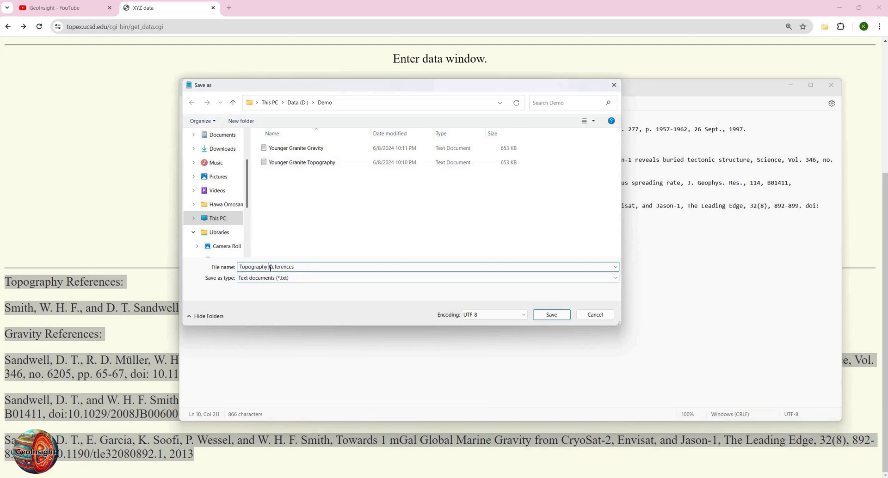
{"action": "key", "text": "BackSpace"}
{"action": "type", "text": "_Gravity_Younger Granite_"}
{"action": "key", "text": "Return"}
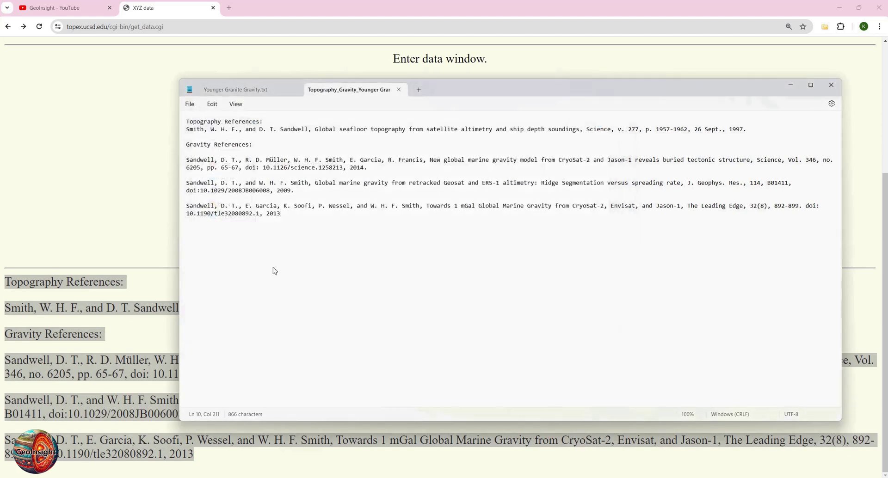
Step: Bring the Chrome window with the XYZ request form in front of Notepad
{"action": "left_click", "coordinate": [171, 15]}
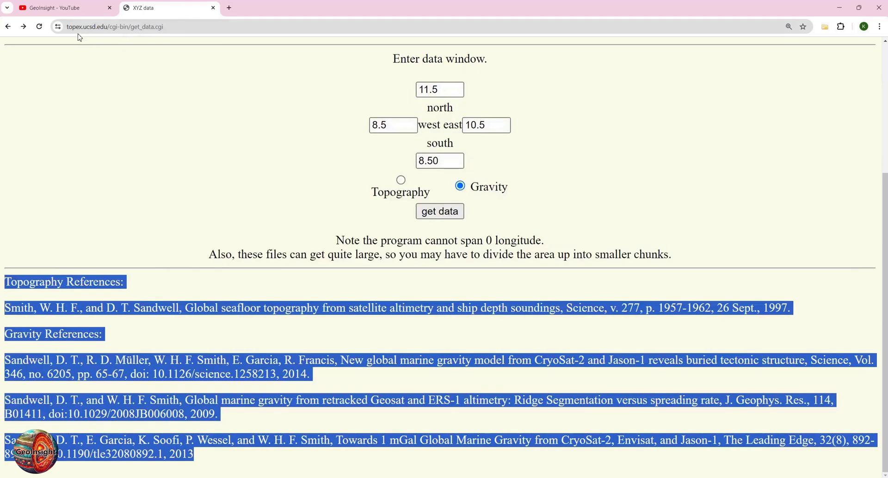